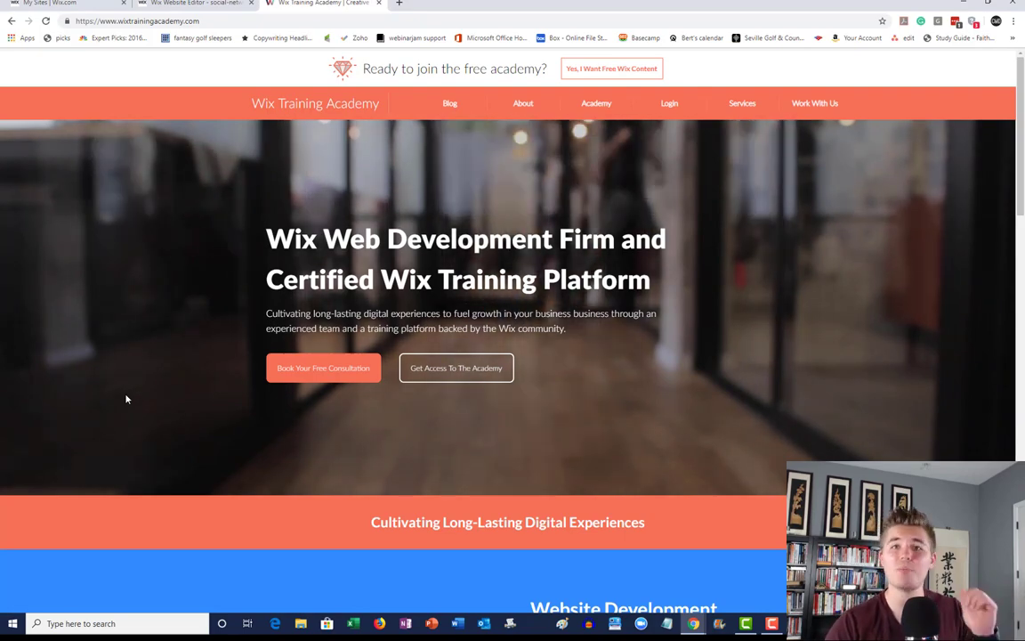
scroll(127, 386, down, 20)
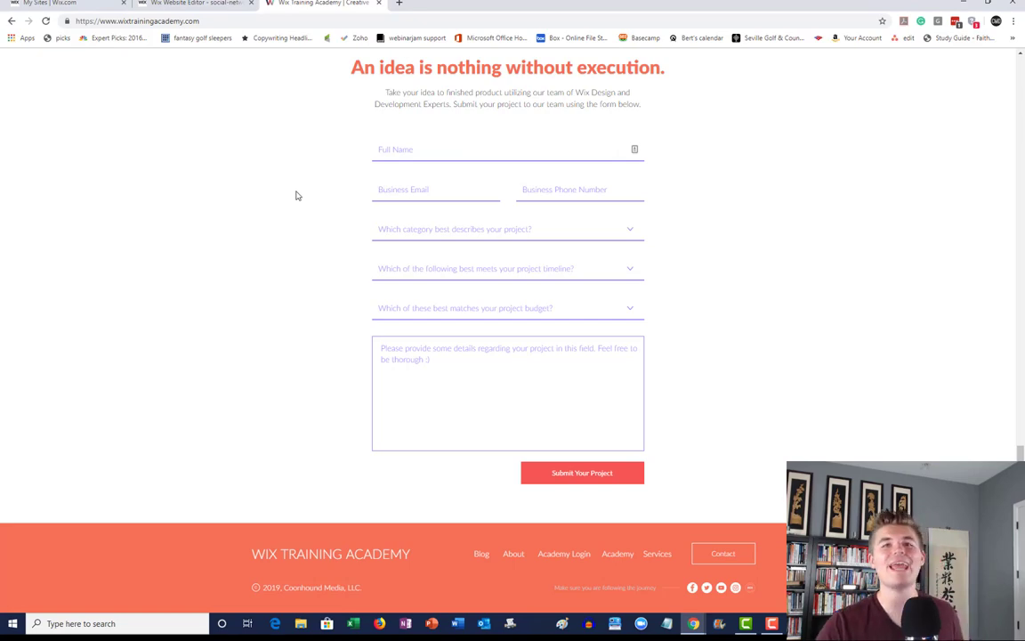
scroll(285, 147, up, 10)
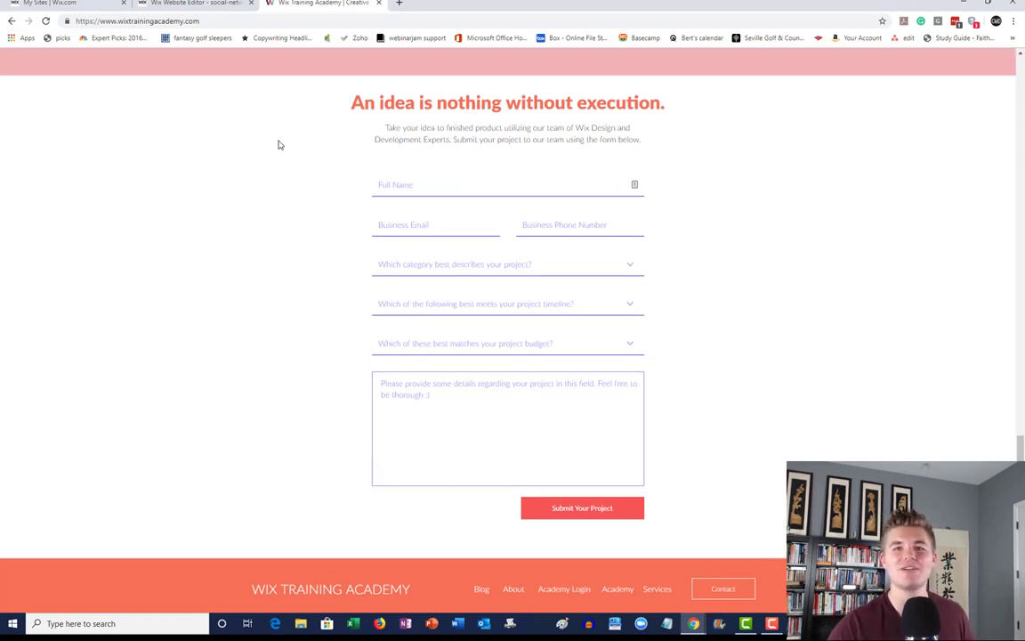
scroll(279, 144, up, 4)
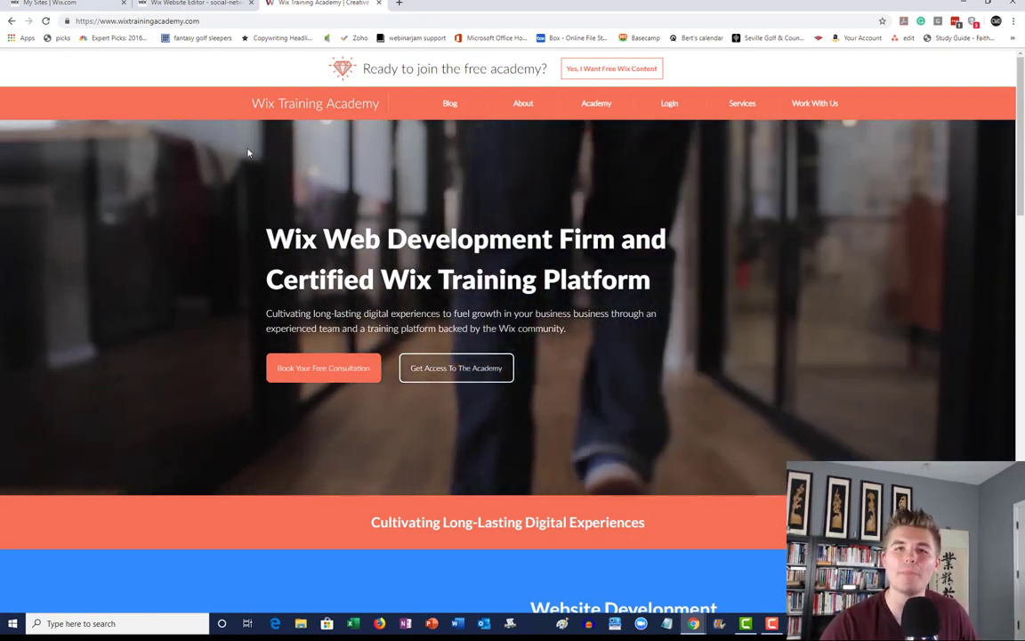
Switch to the Wix editor and add the "Back to Top" text button beside View Full Status in the first repeater item
click(197, 7)
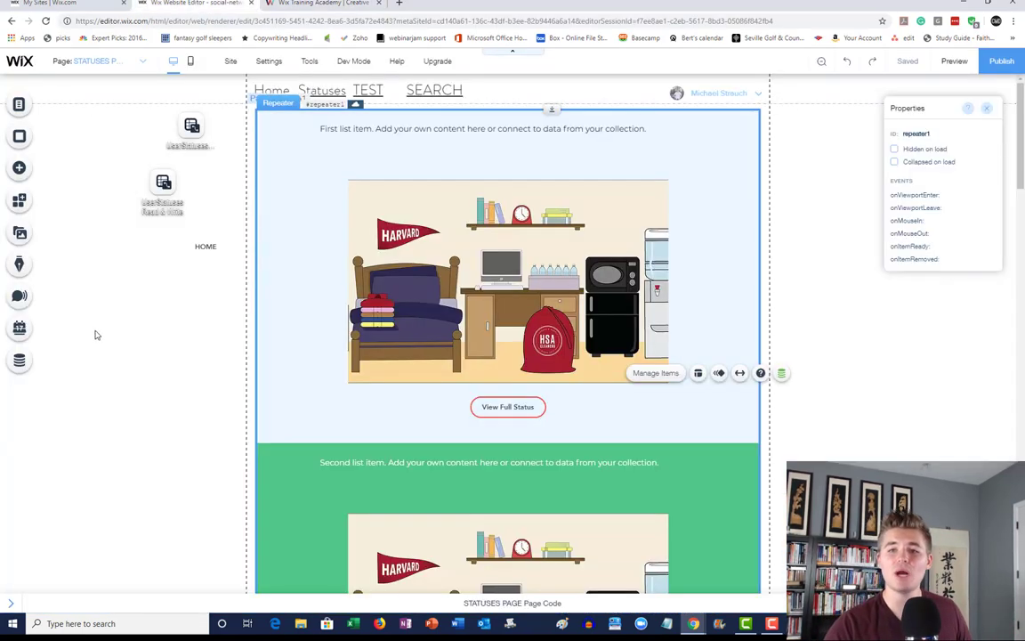
click(89, 296)
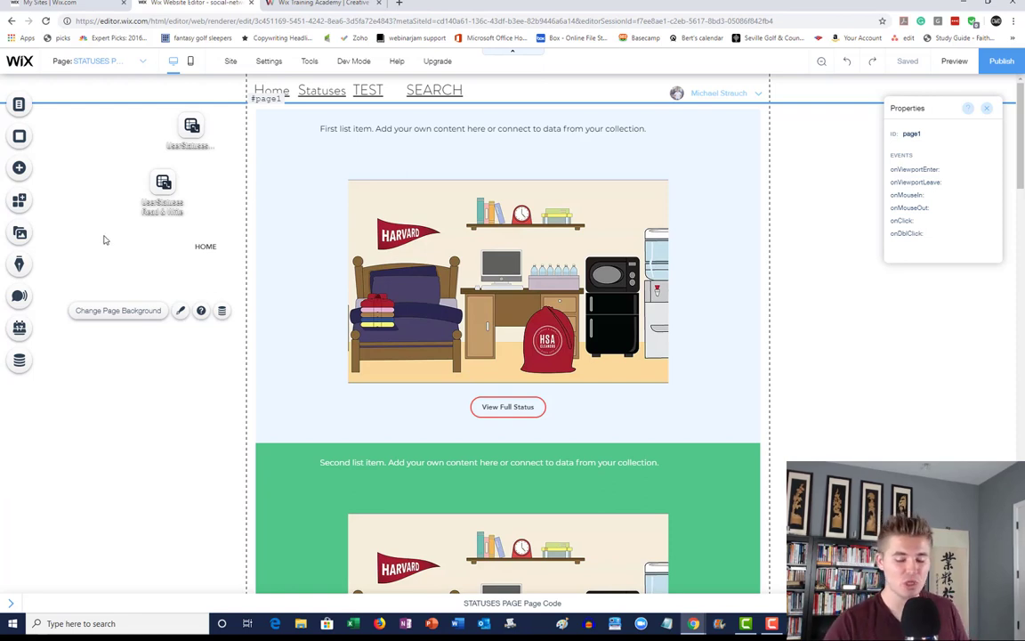
click(85, 171)
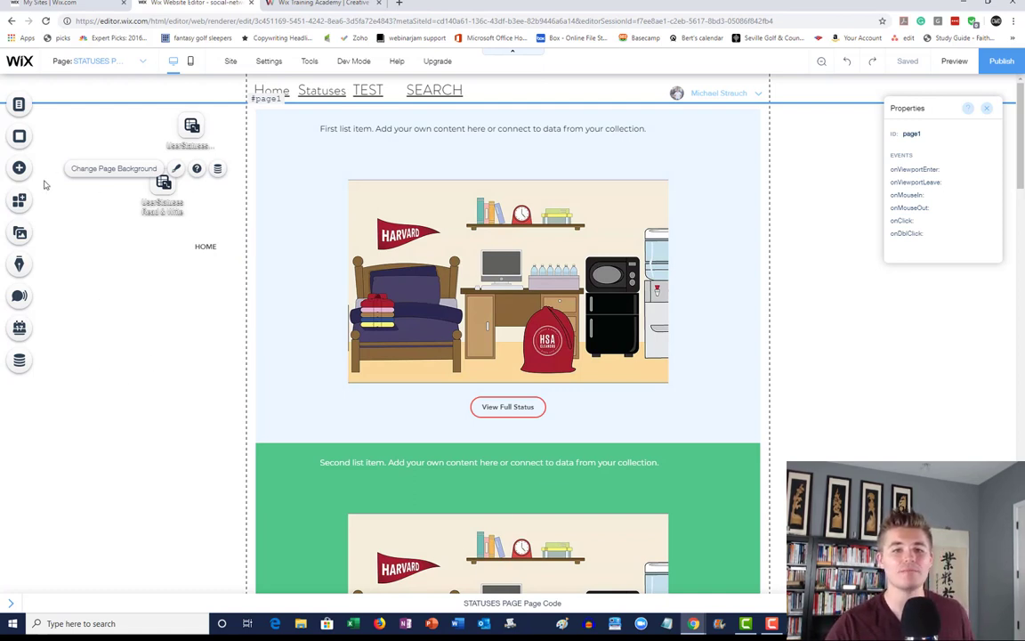
click(19, 169)
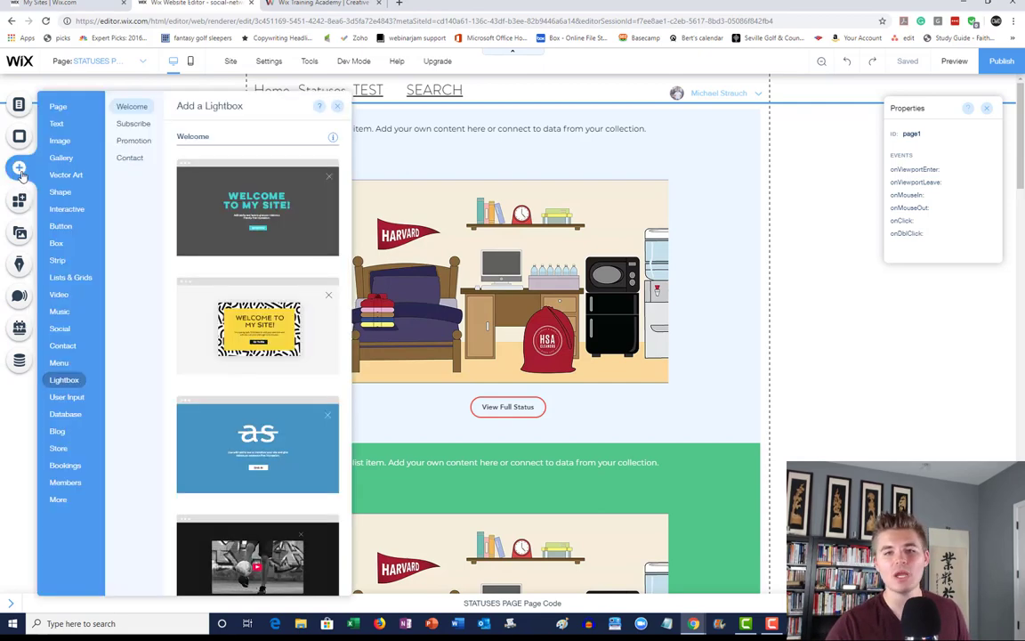
click(61, 227)
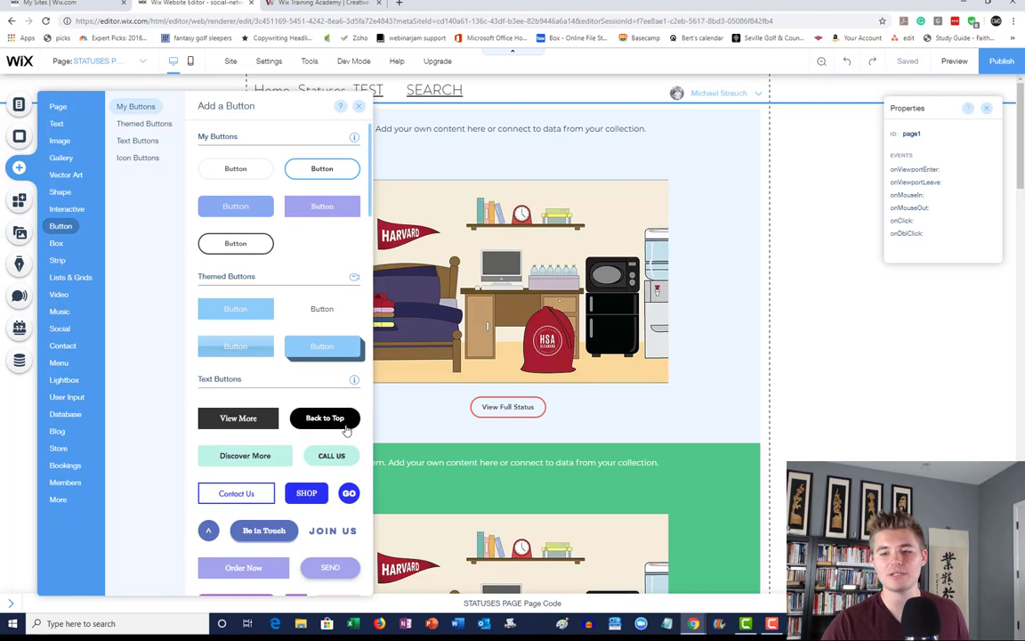
click(325, 417)
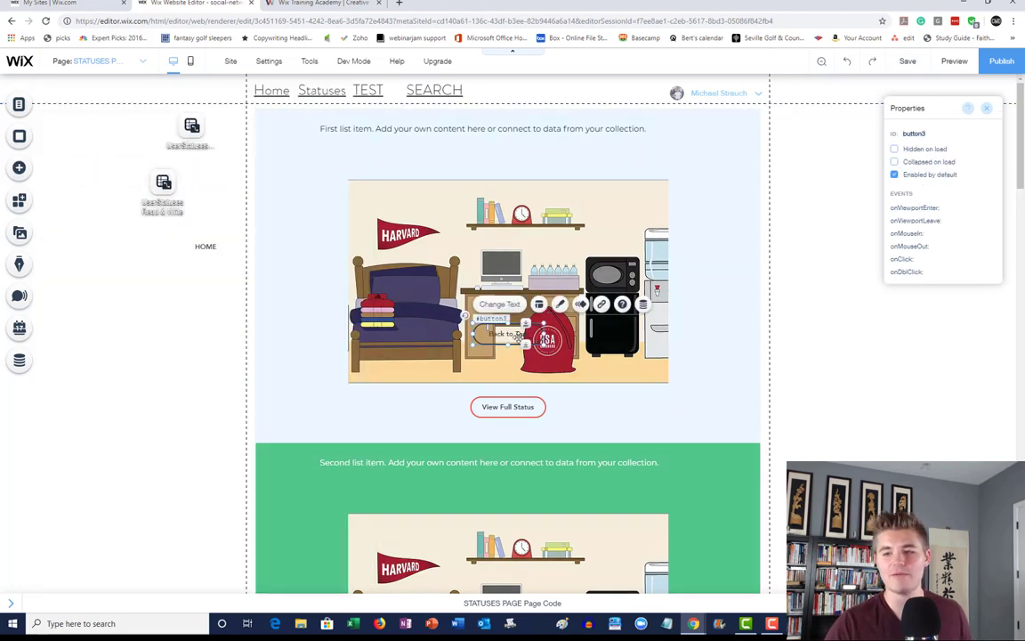
drag(630, 389, 662, 407)
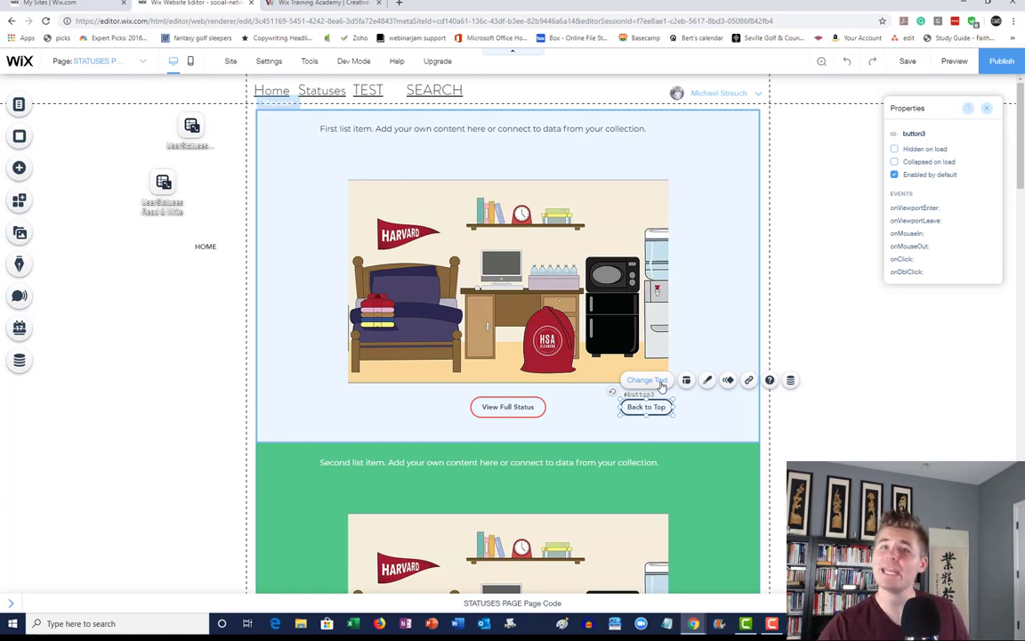
Change the new button's text from the preset label to "Delete Post"
click(654, 381)
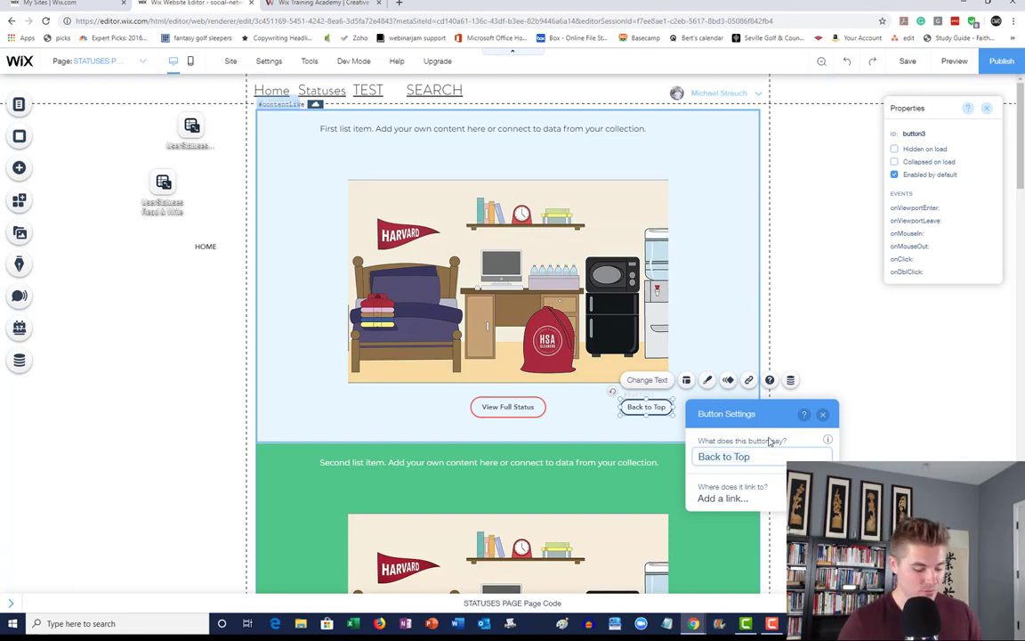
text(Delete)
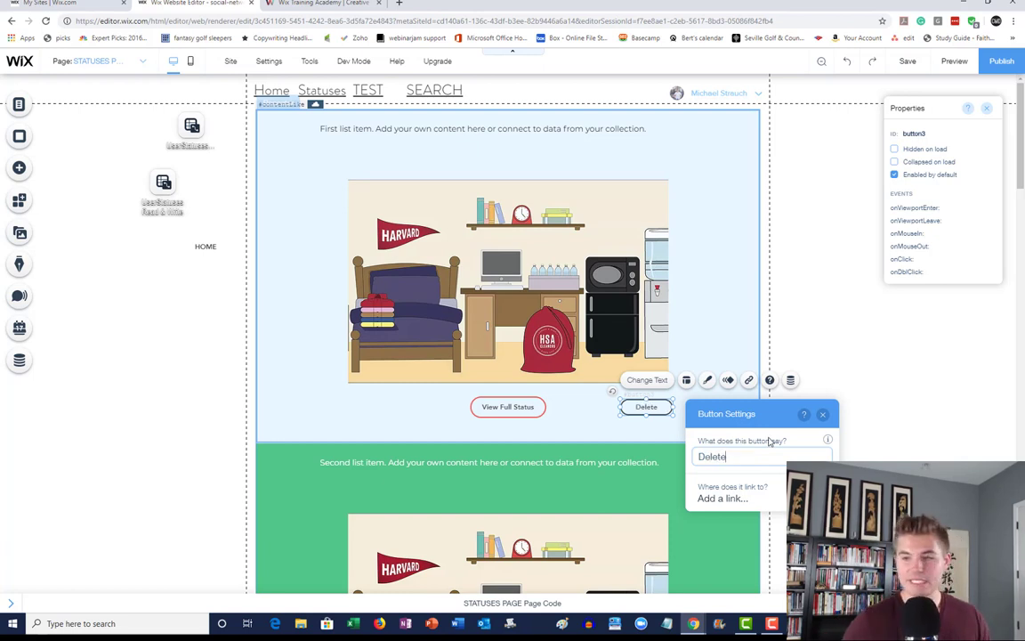
text( P)
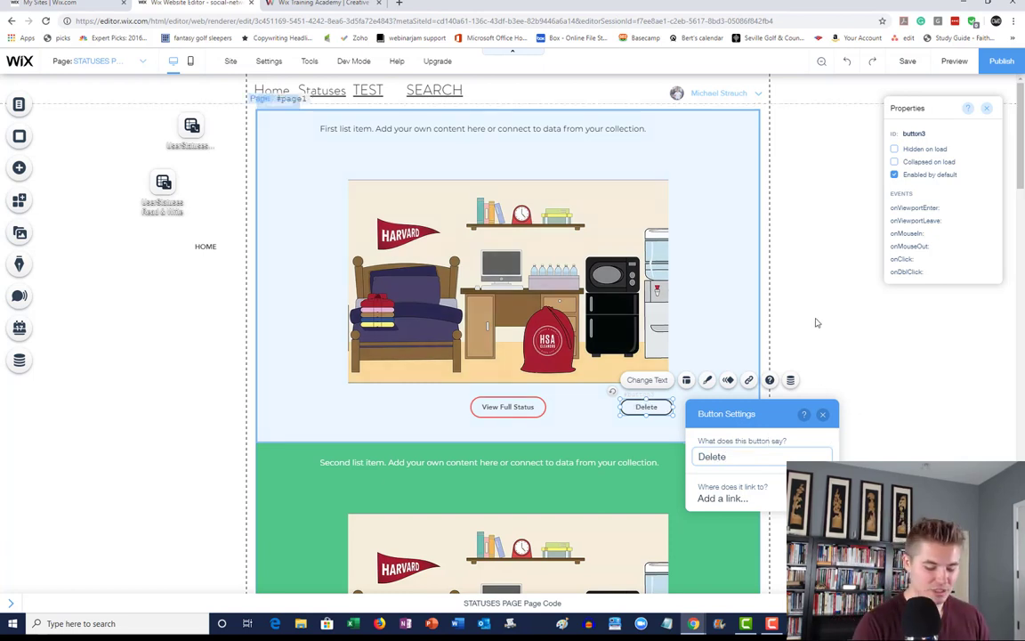
text(ost)
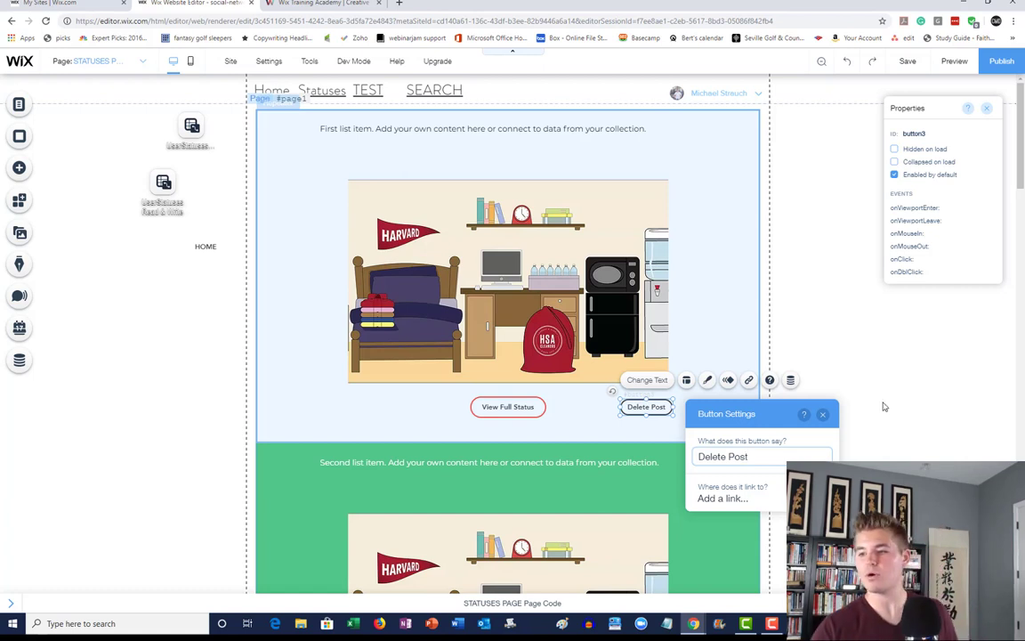
click(934, 423)
click(651, 407)
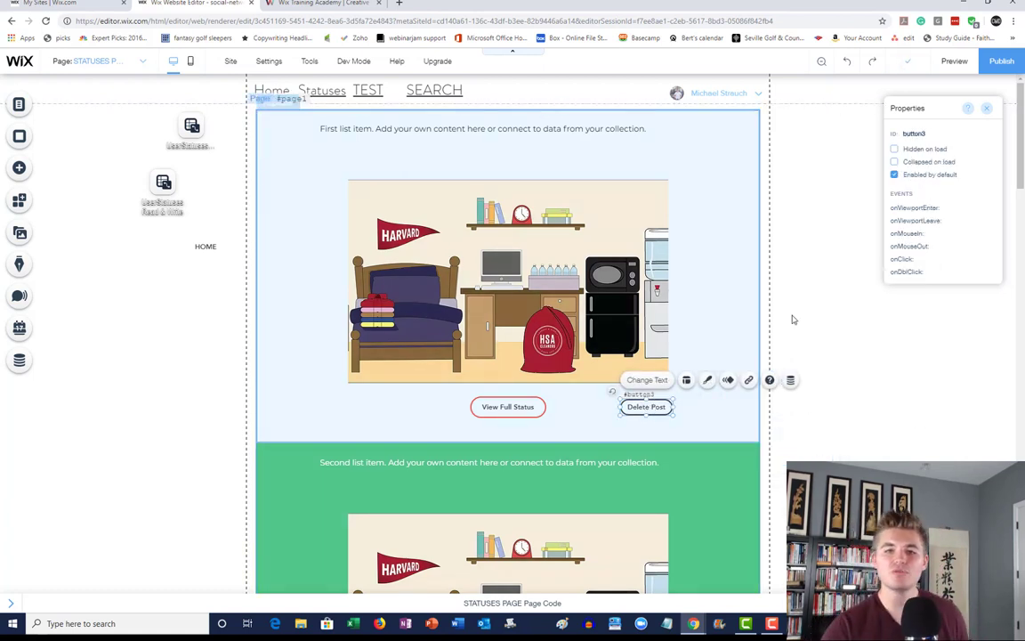
Delete the existing UserStatuses Read & Write dataset from the page
click(158, 198)
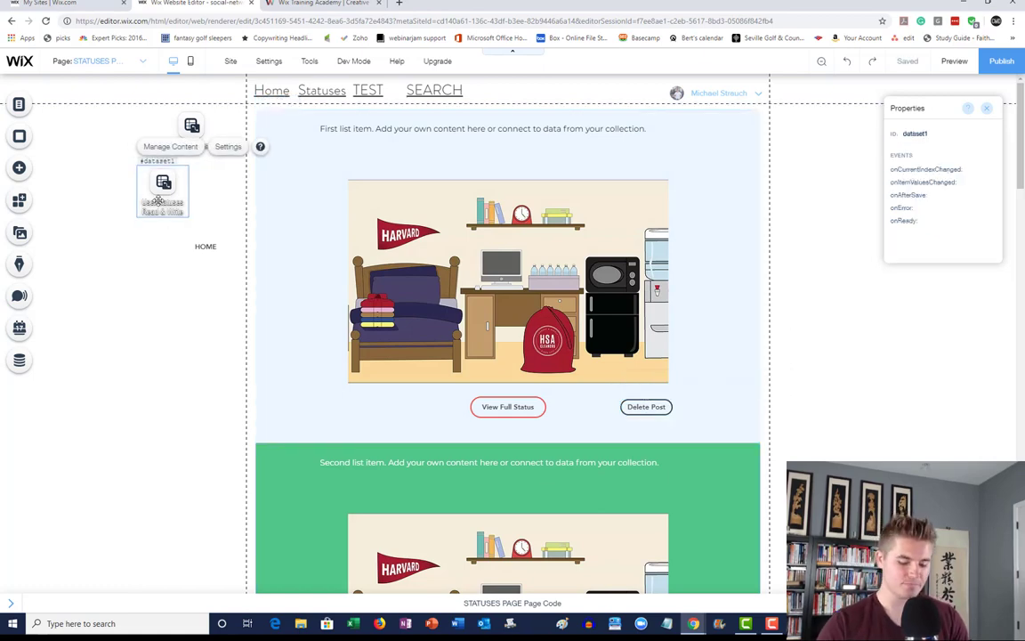
key(Delete)
click(628, 394)
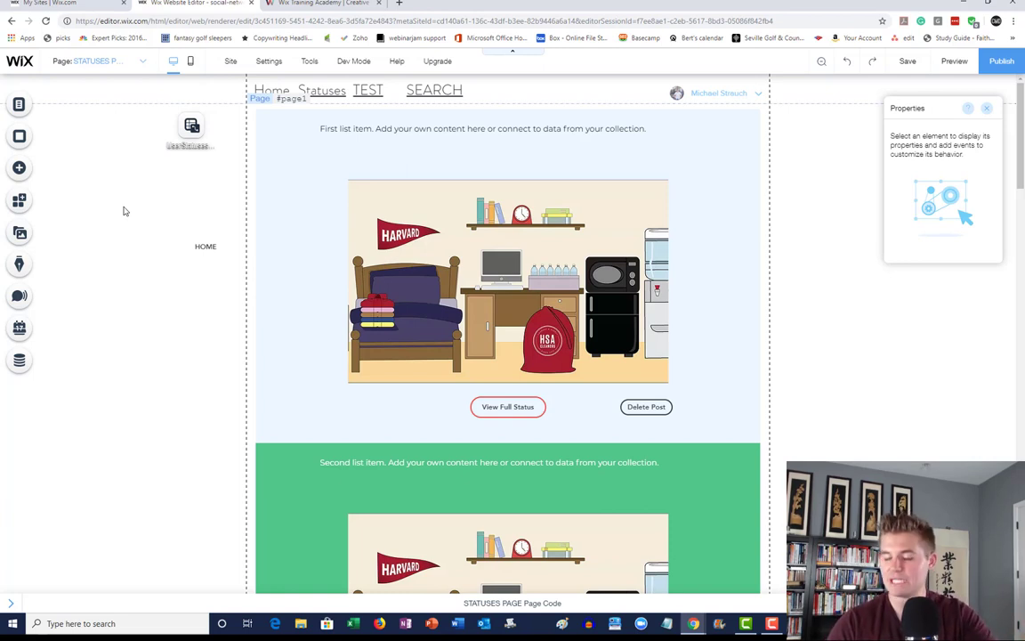
Add a new dataset to the page and place it in the empty margin below the remaining UserStatuses dataset
click(28, 361)
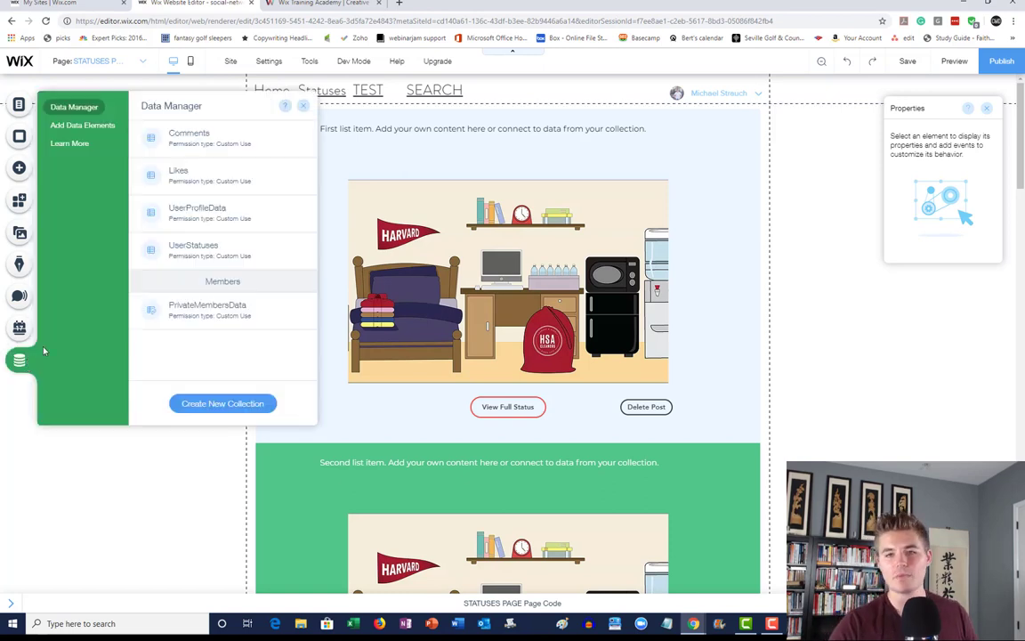
click(82, 126)
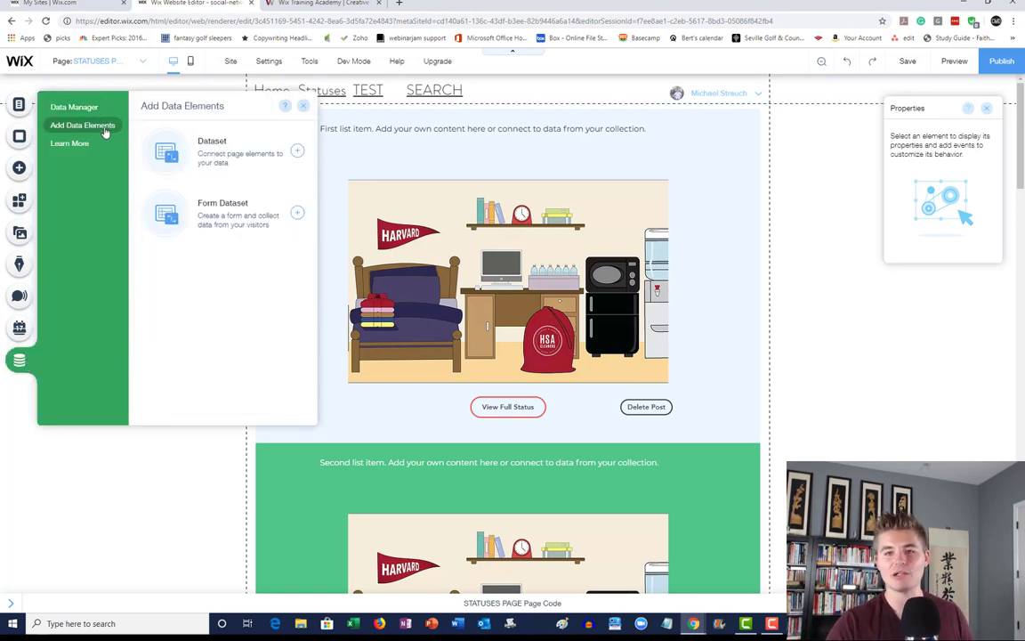
click(206, 162)
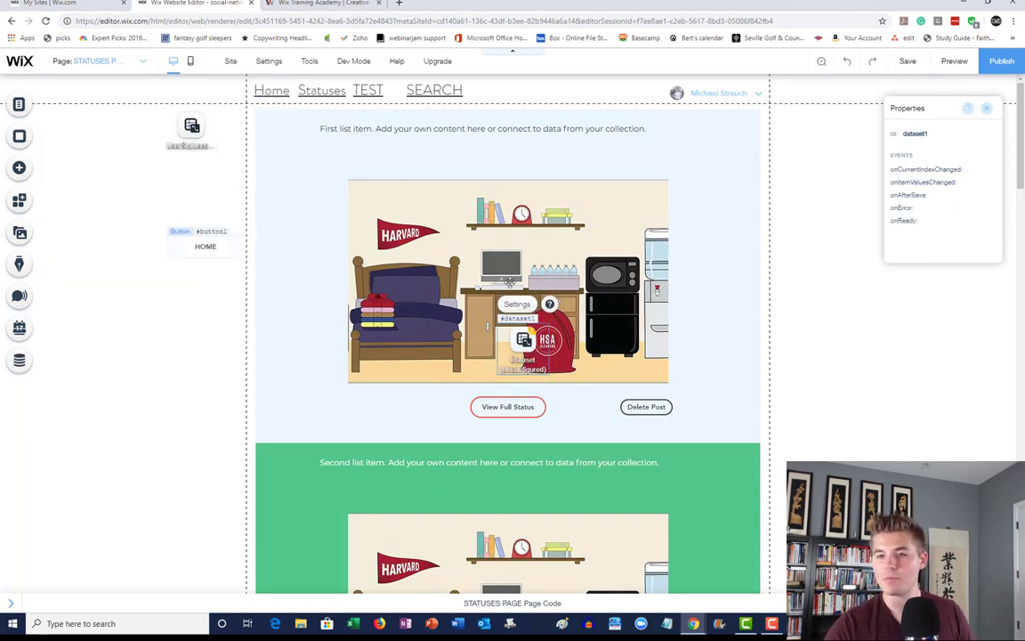
drag(280, 267, 166, 189)
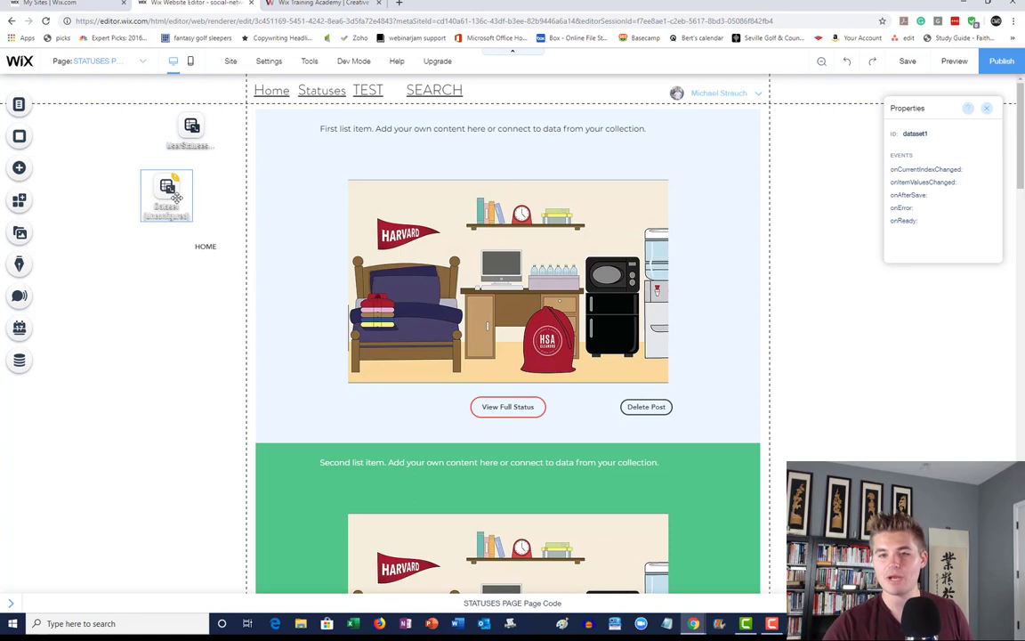
Connect the new dataset to the UserStatuses collection in Read & Write mode and shift it slightly further into the margin
click(161, 150)
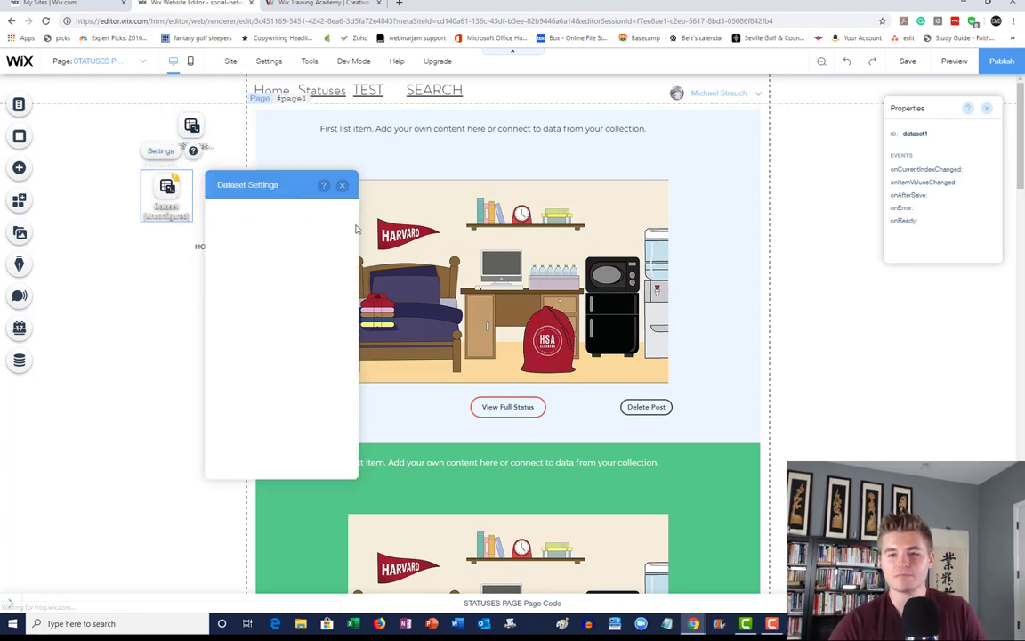
click(266, 230)
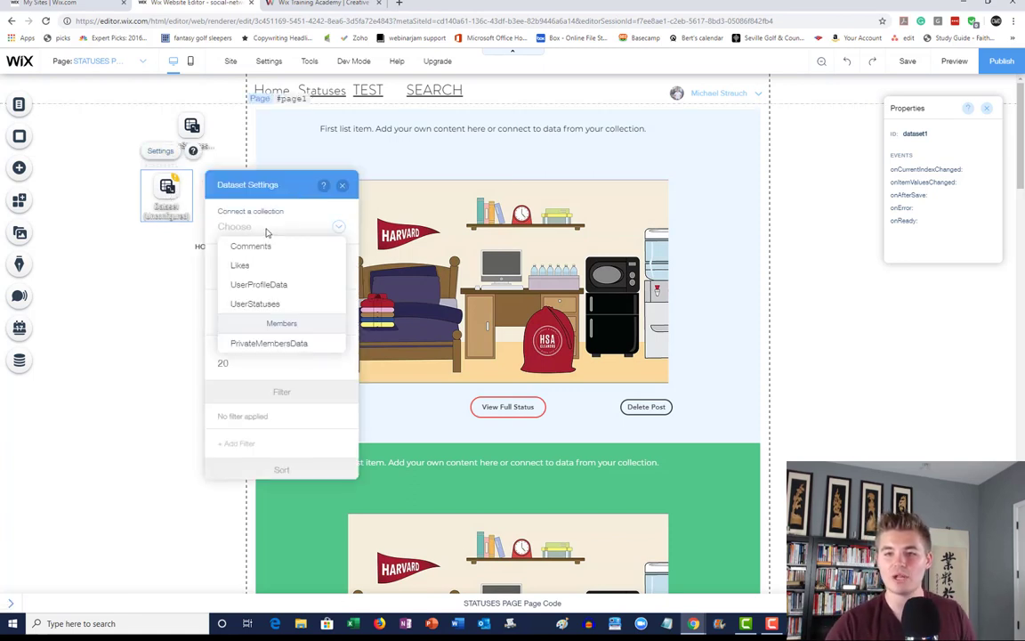
click(291, 306)
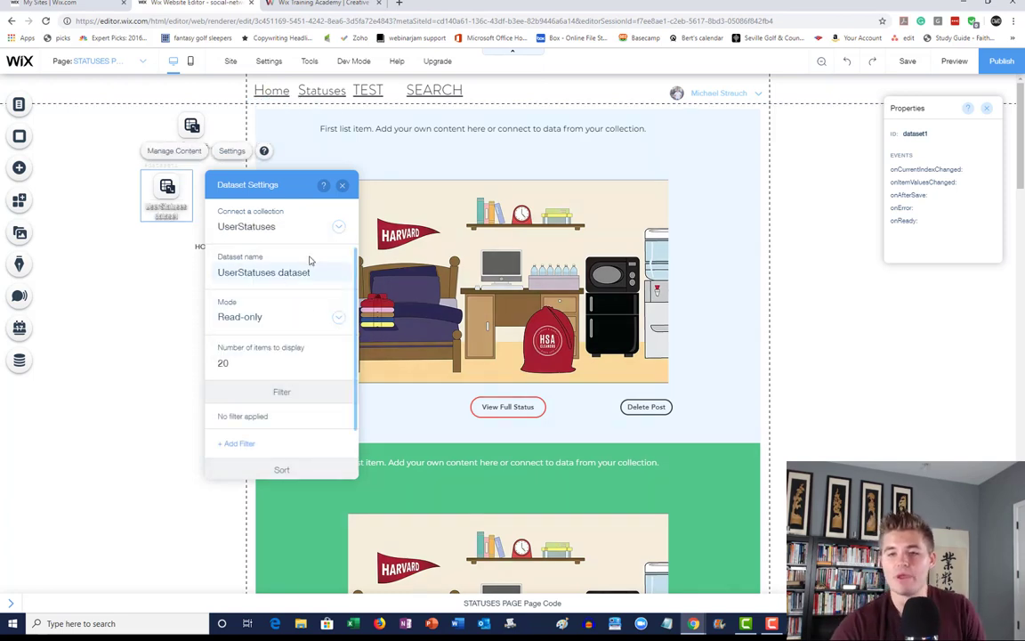
click(255, 321)
click(252, 406)
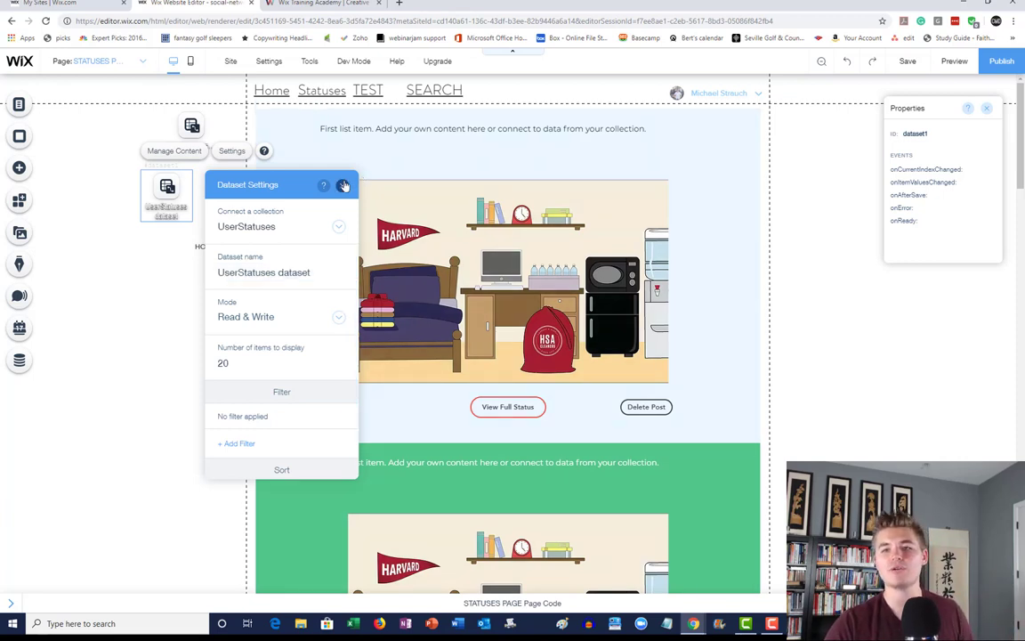
click(342, 186)
drag(173, 203, 149, 191)
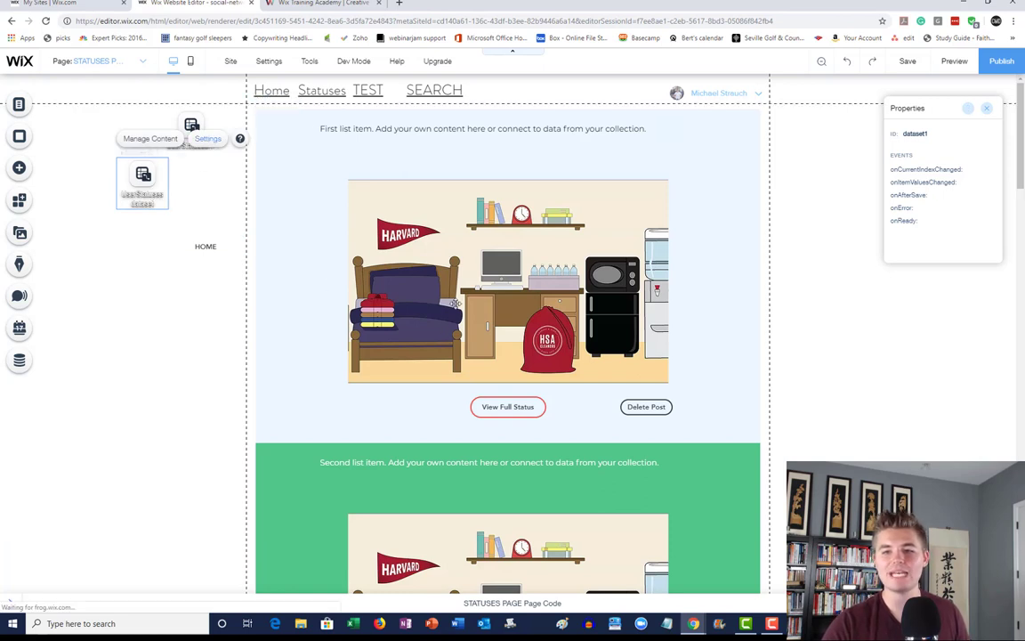
Rename the new dataset as "UserStatuses Read&Write" and close its settings
click(207, 139)
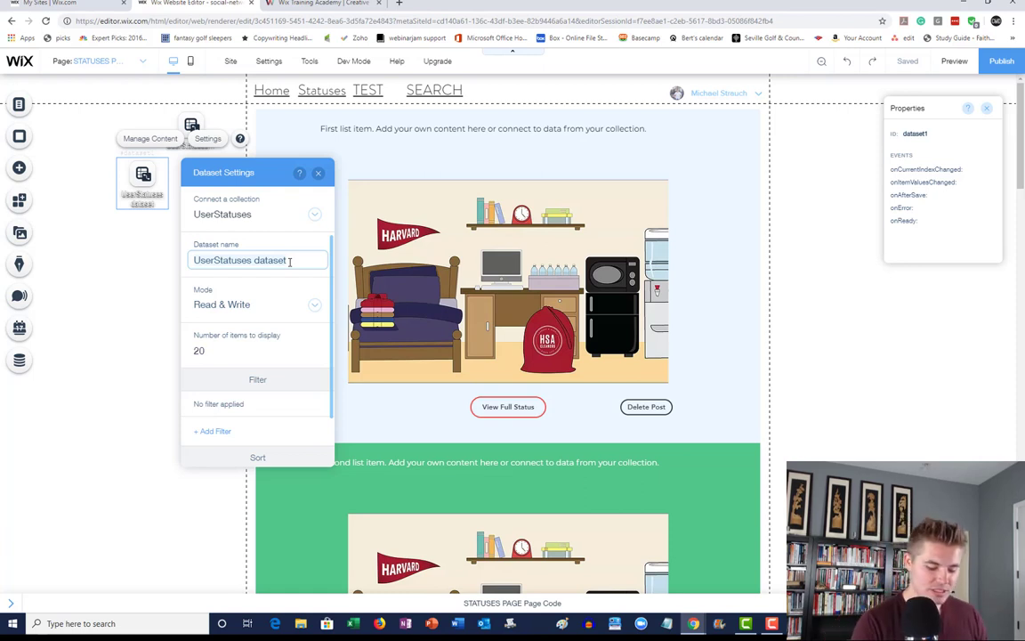
key(ctrl+a)
text(Uswer)
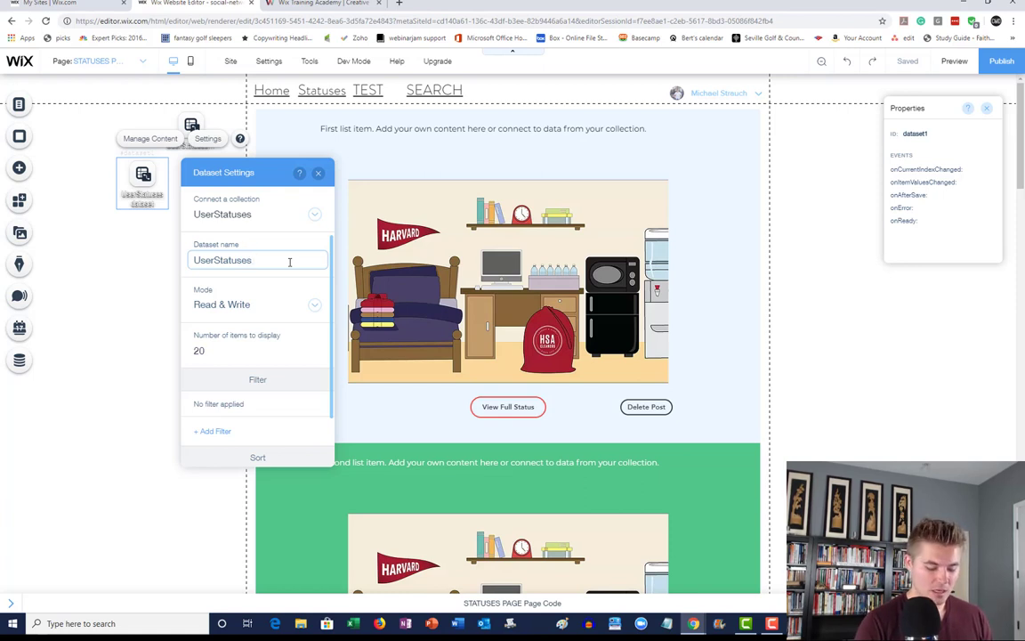
text(Read)
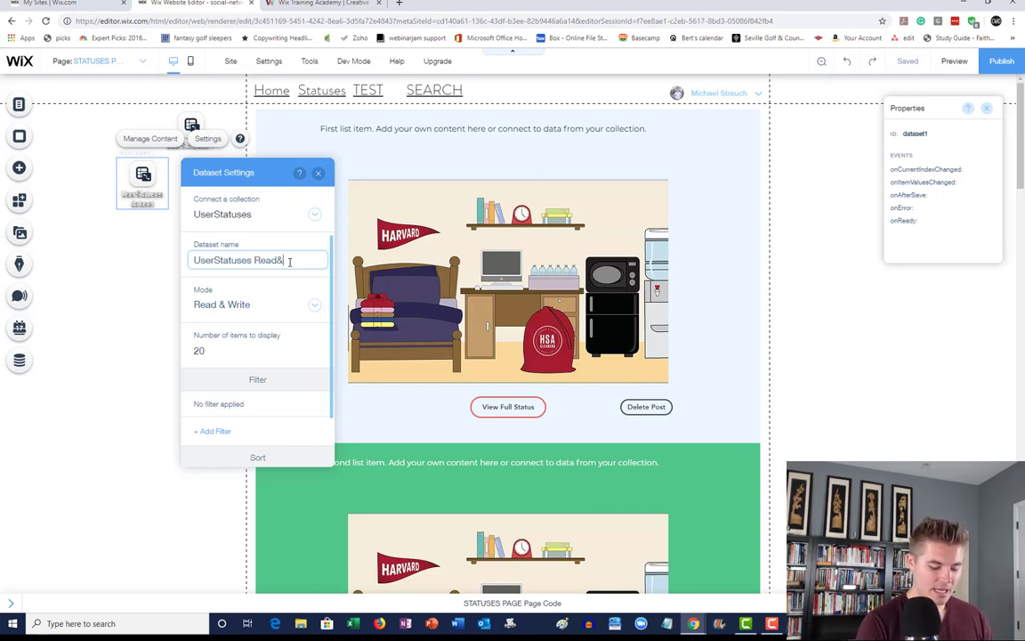
text(&Write)
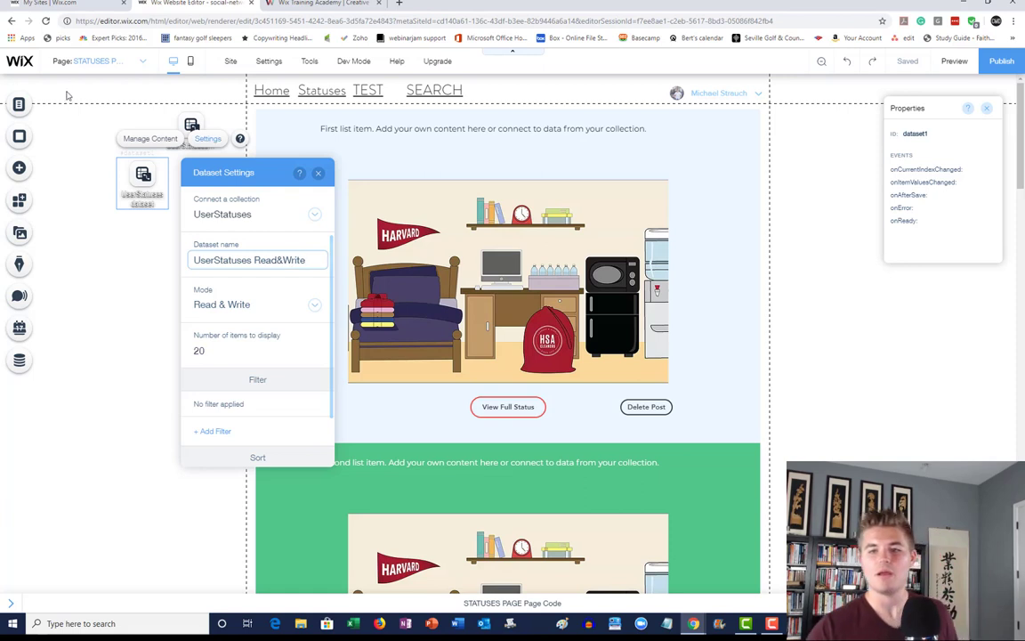
click(235, 228)
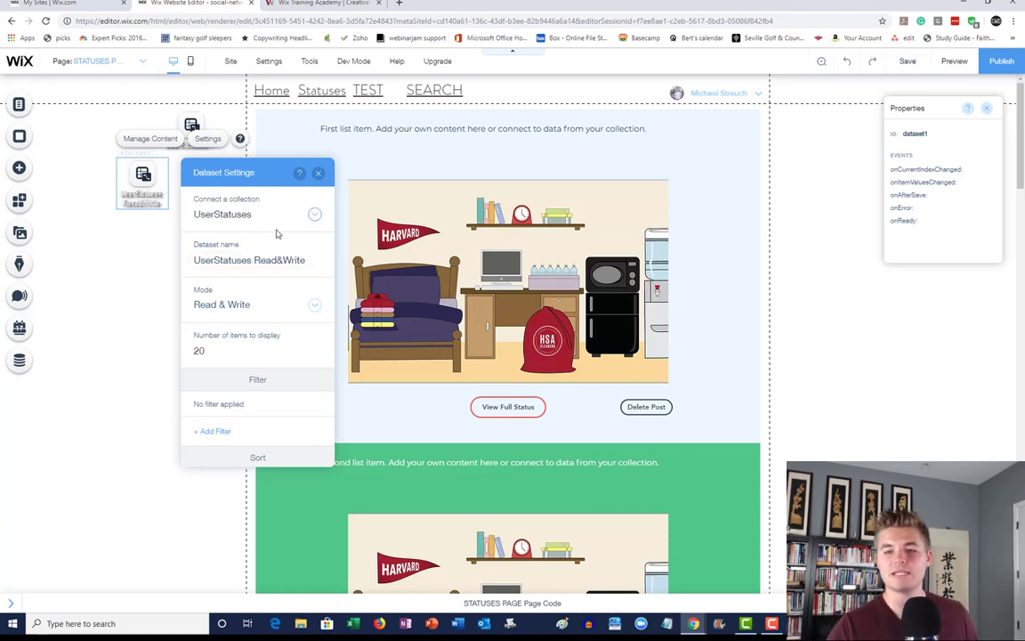
click(317, 173)
click(175, 258)
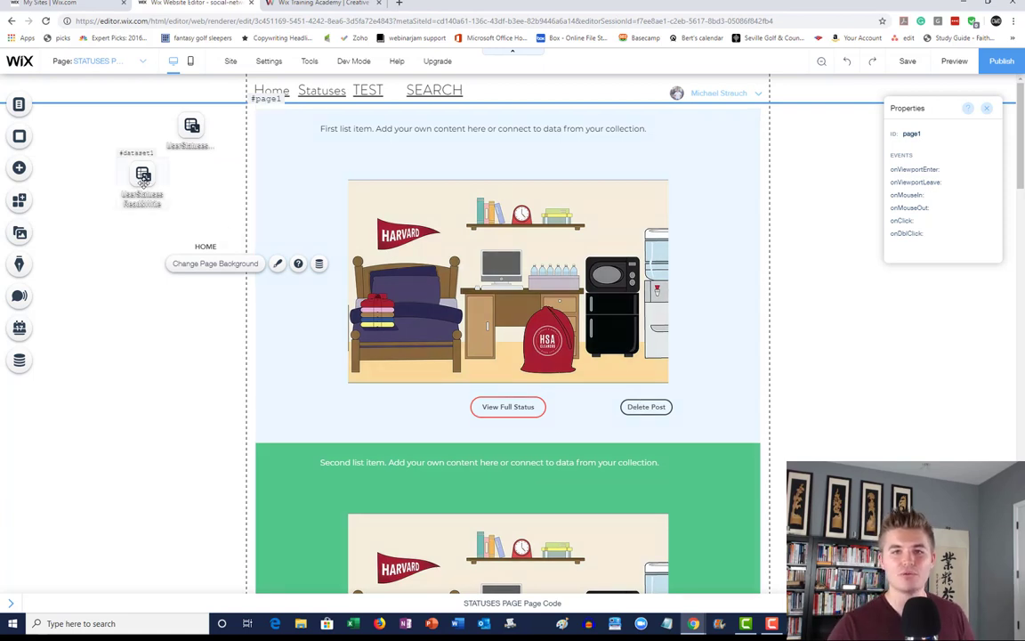
Select the Delete Post button in the first repeater item
click(647, 407)
click(648, 407)
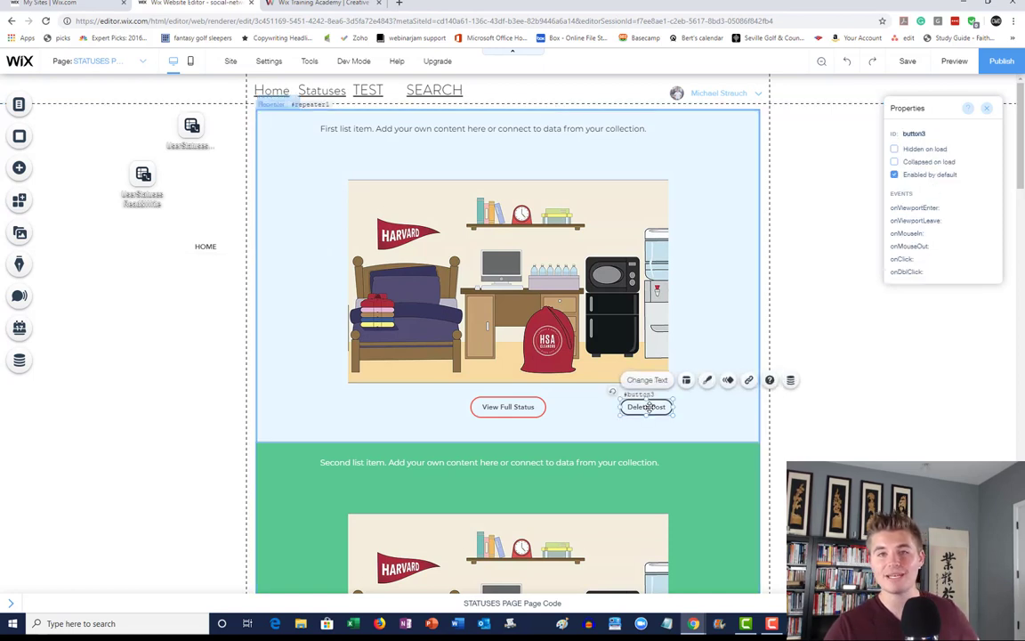